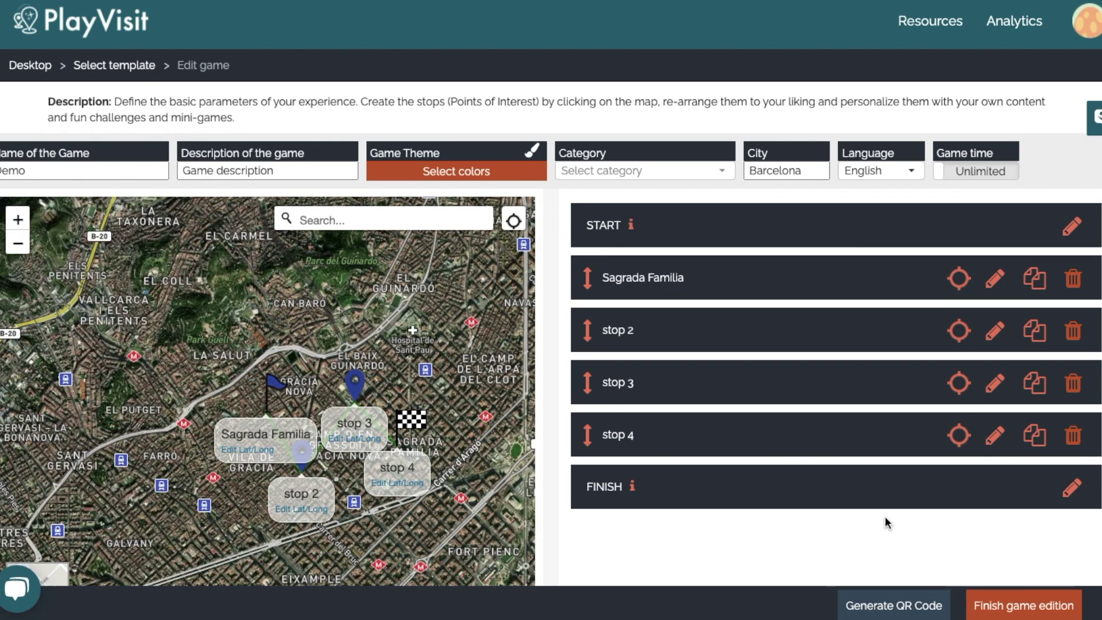
Step: Open the Sagrada Familia stop for editing and look over its before-challenge, challenge and after-challenge screens
{"action": "left_click", "coordinate": [996, 279]}
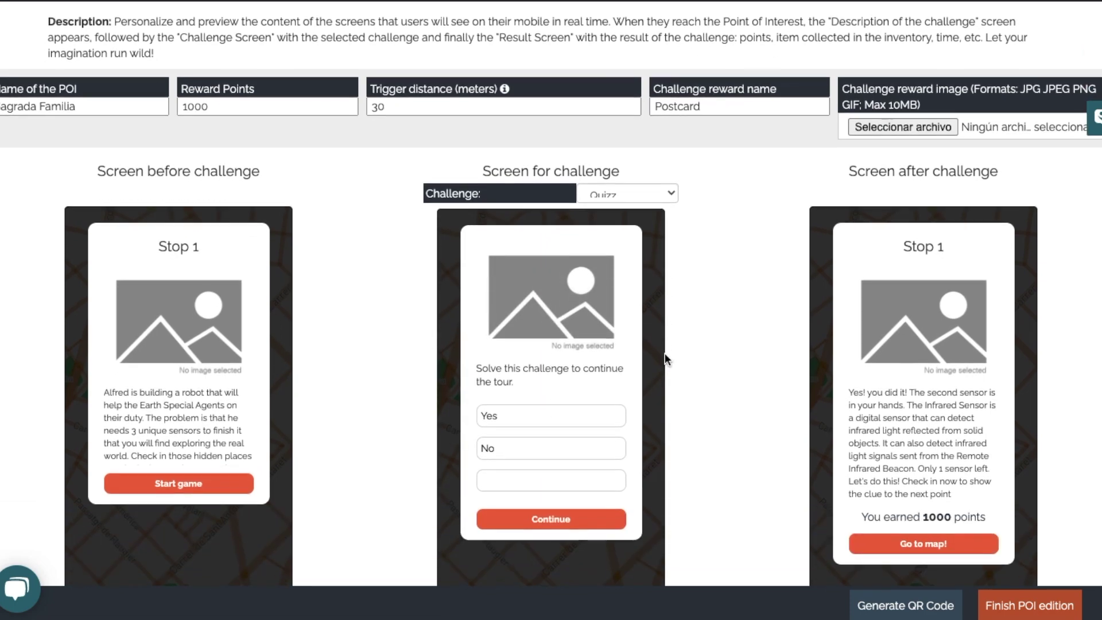
{"action": "scroll", "coordinate": [665, 359], "scroll_direction": "down", "scroll_amount": 2}
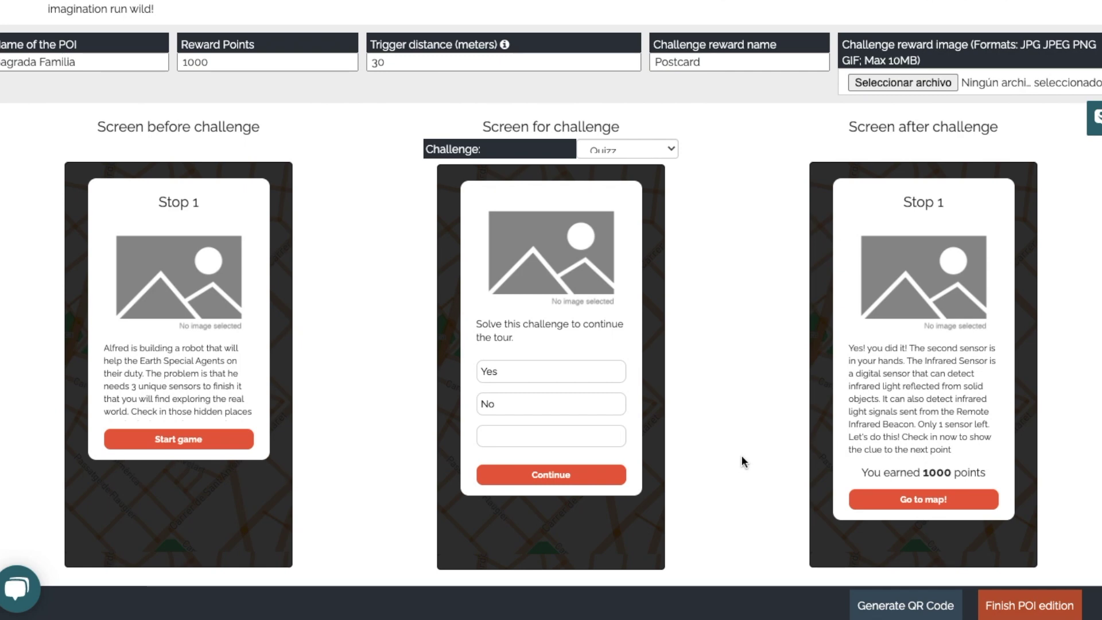
{"action": "scroll", "coordinate": [742, 456], "scroll_direction": "up", "scroll_amount": 3}
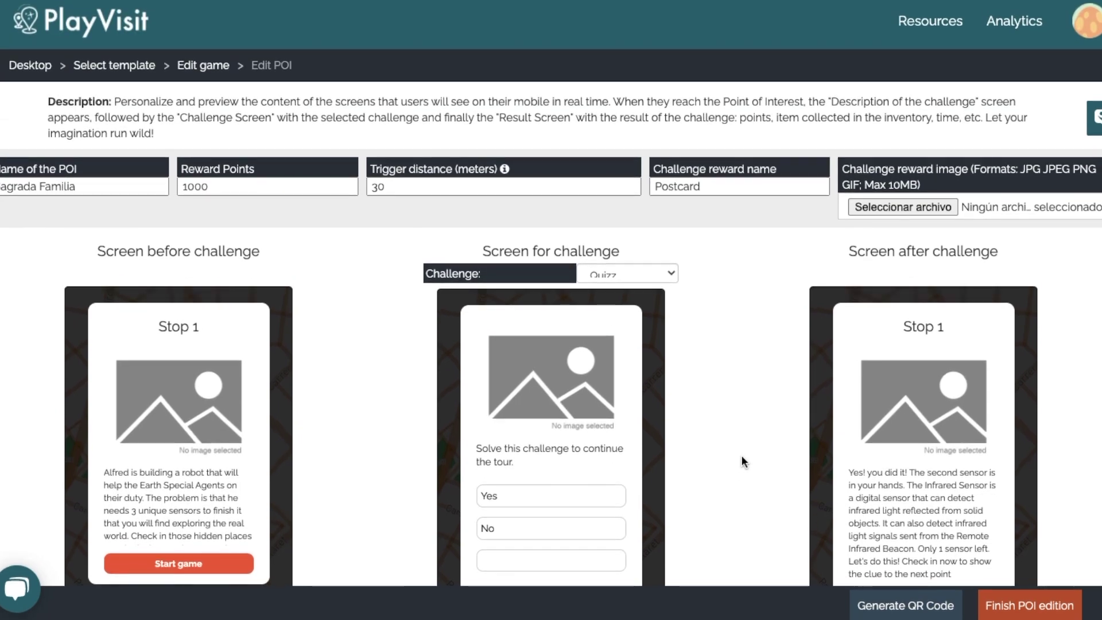
Step: Examine the stop's name, reward points, trigger distance and challenge reward name
{"action": "left_click", "coordinate": [84, 194]}
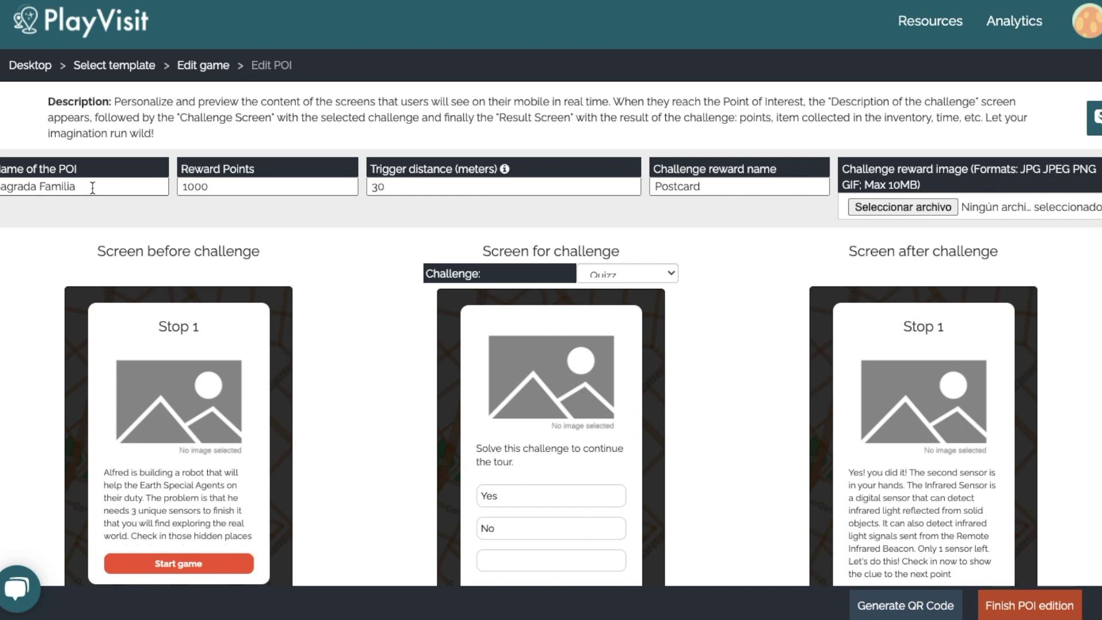
{"action": "left_click_drag", "start_coordinate": [85, 193], "coordinate": [3, 189]}
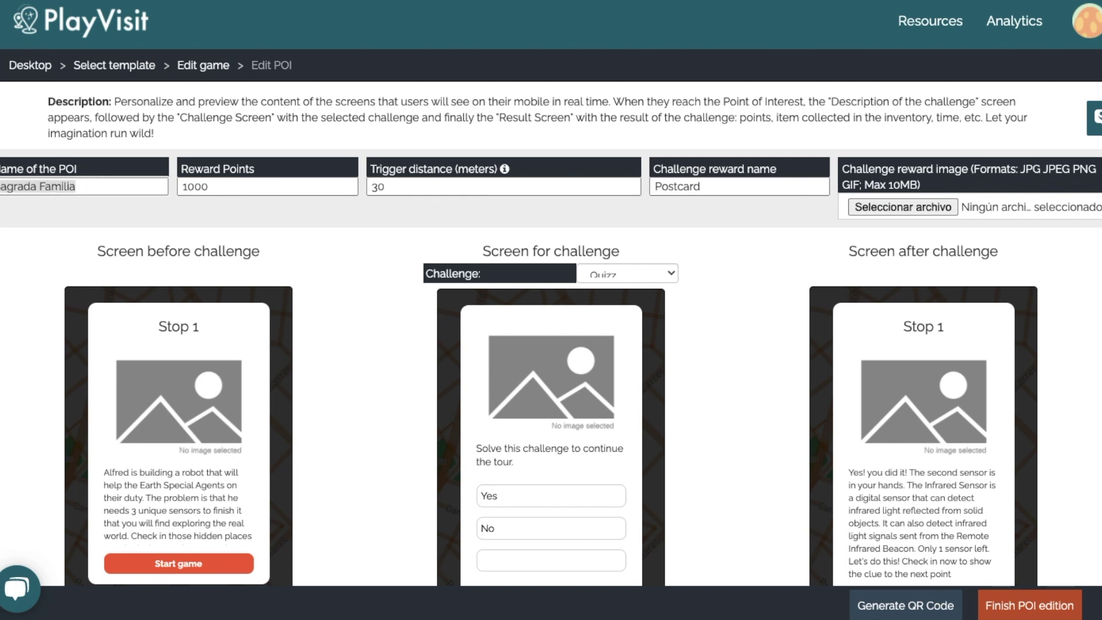
{"action": "left_click", "coordinate": [222, 186]}
{"action": "left_click_drag", "start_coordinate": [208, 187], "coordinate": [177, 190]}
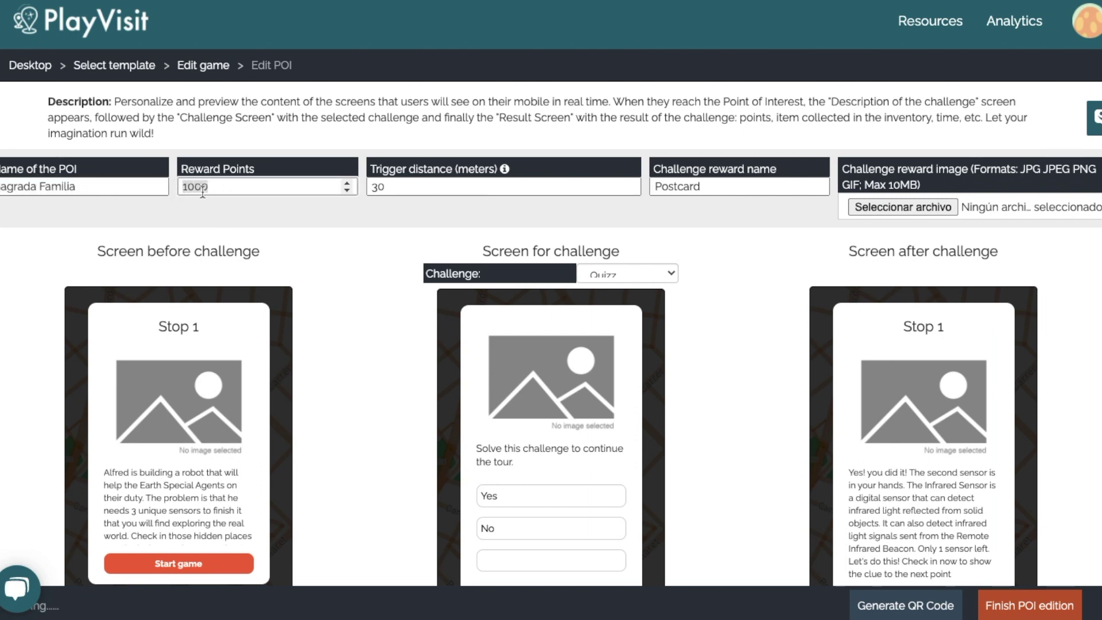
{"action": "left_click", "coordinate": [386, 259]}
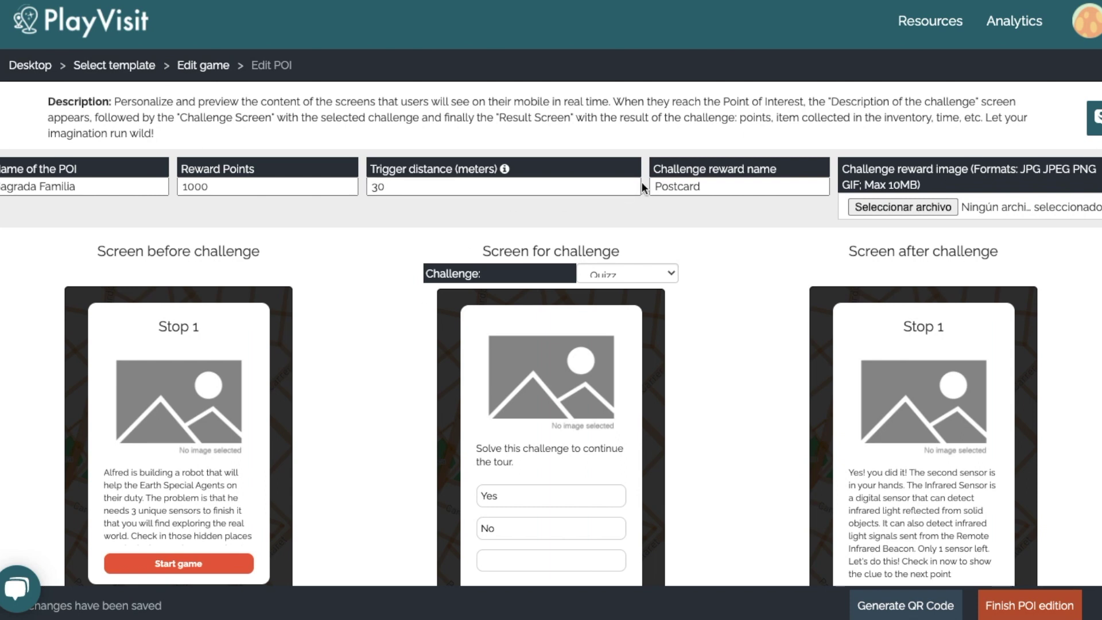
{"action": "double_click", "coordinate": [682, 187]}
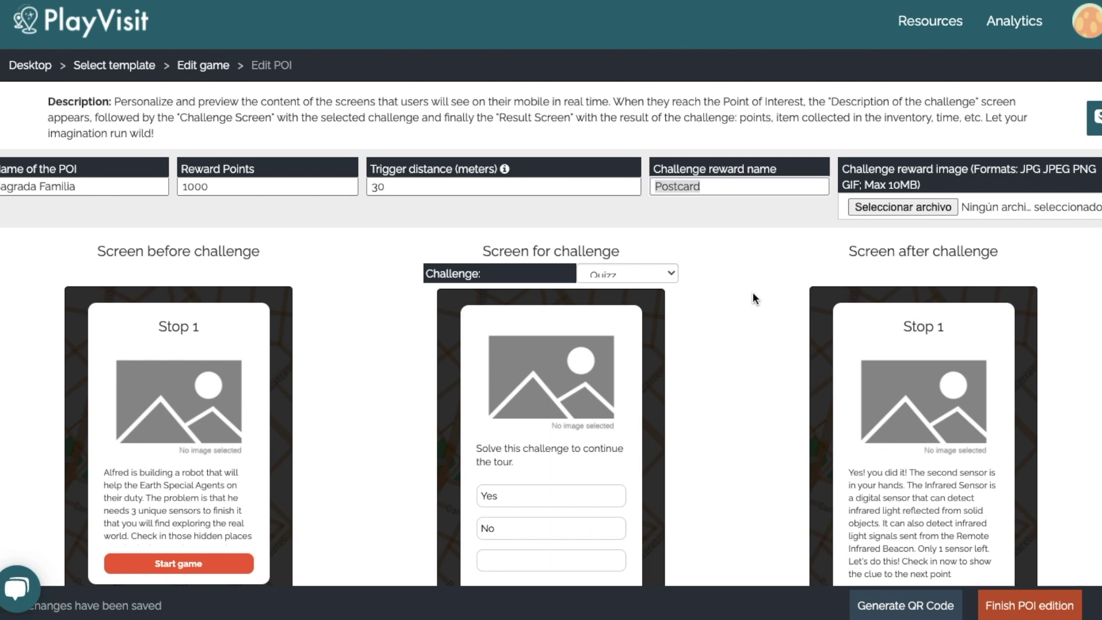
Step: Upload Sagrada Familia.jpg as the stop's challenge reward image
{"action": "left_click", "coordinate": [882, 206]}
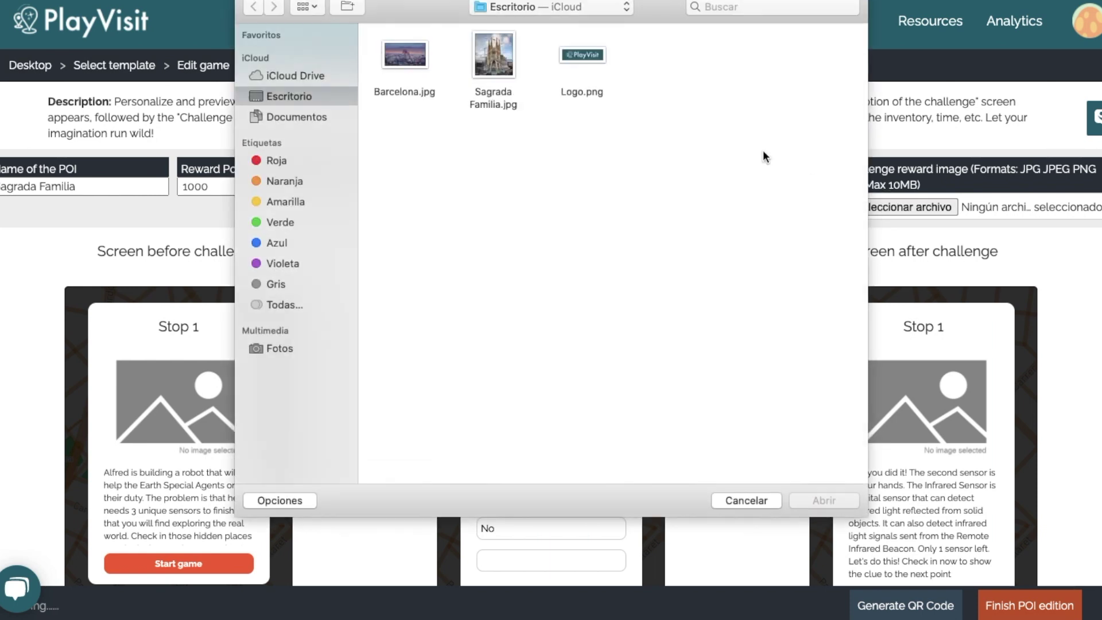
{"action": "left_click", "coordinate": [495, 55]}
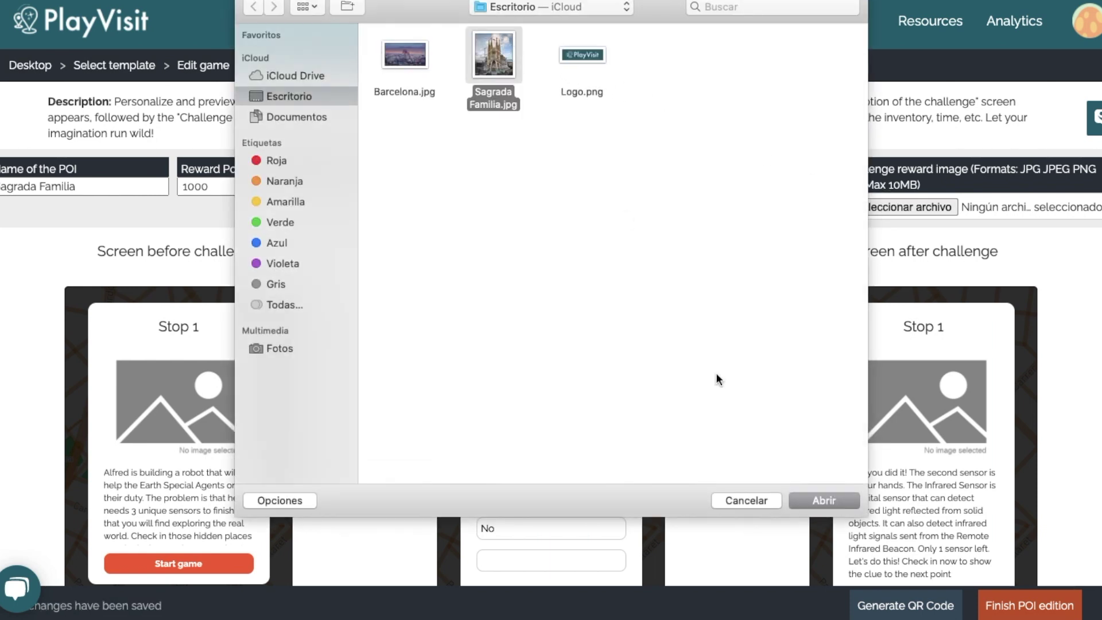
{"action": "left_click", "coordinate": [814, 498]}
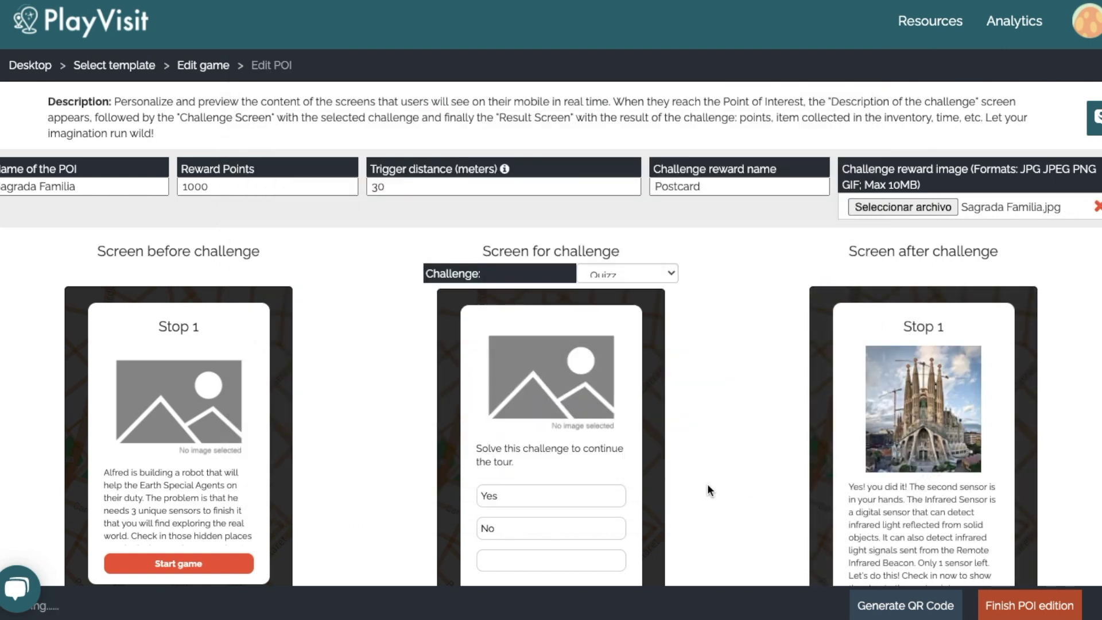
Step: Add Logo.png as the image on the screen before the challenge and close that screen's editor
{"action": "scroll", "coordinate": [707, 486], "scroll_direction": "down", "scroll_amount": 2}
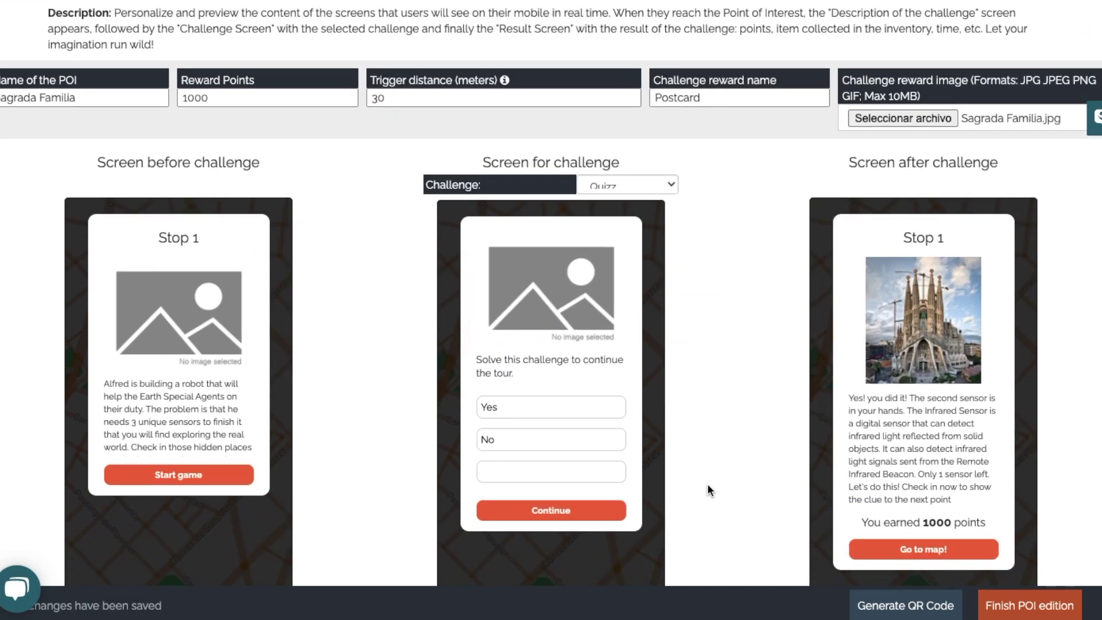
{"action": "scroll", "coordinate": [708, 490], "scroll_direction": "down", "scroll_amount": 1}
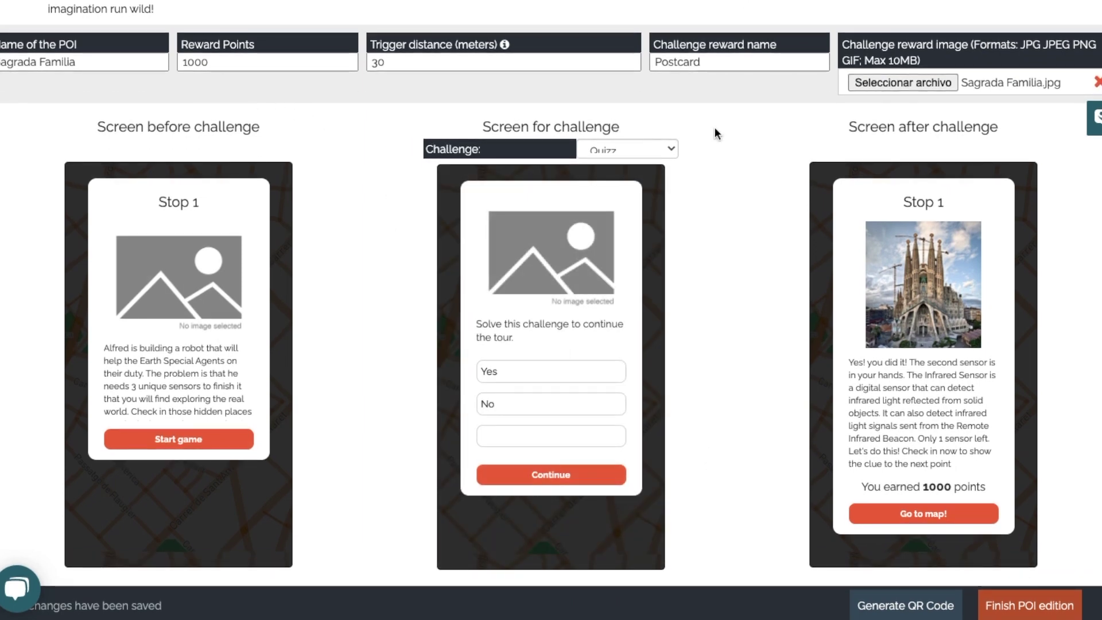
{"action": "mouse_move", "coordinate": [626, 265]}
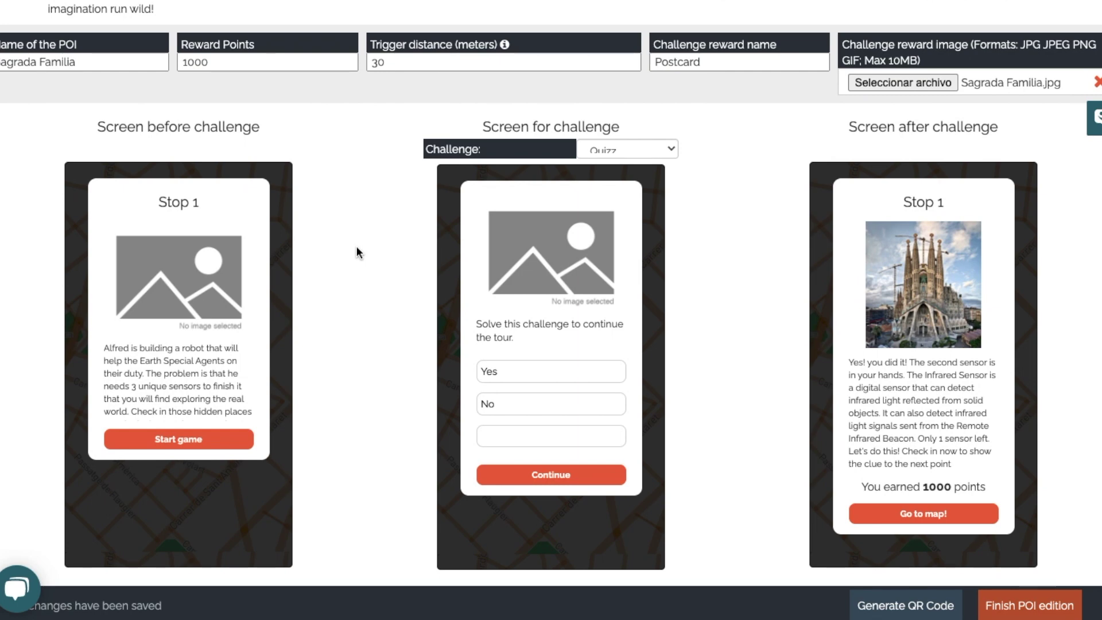
{"action": "left_click", "coordinate": [191, 277]}
{"action": "left_click_drag", "start_coordinate": [635, 111], "coordinate": [549, 108]}
{"action": "left_click", "coordinate": [646, 111]}
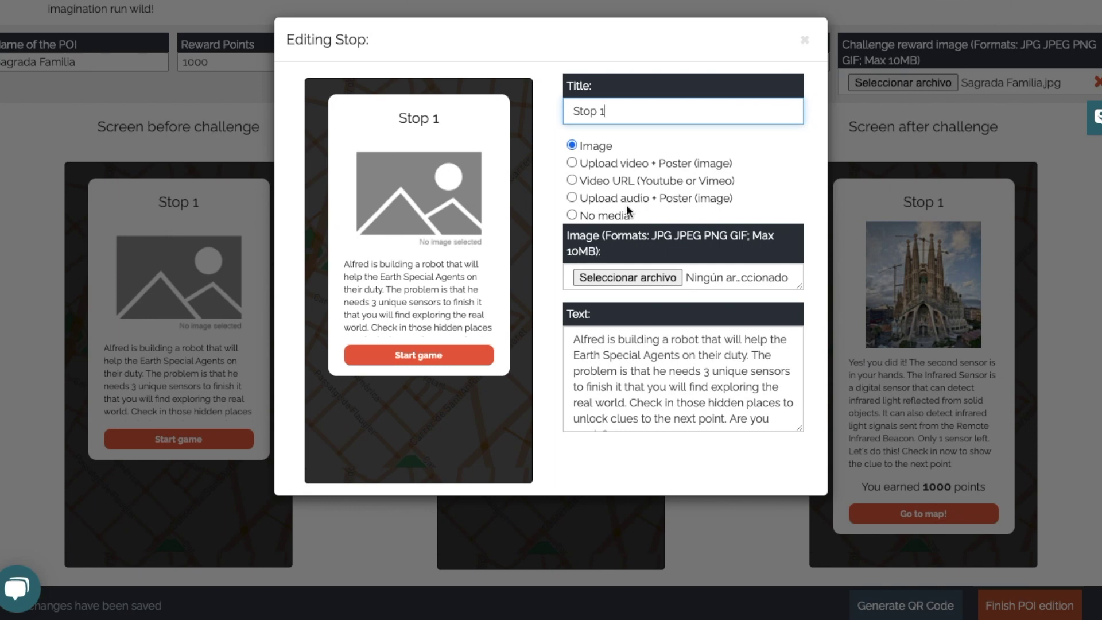
{"action": "left_click", "coordinate": [610, 280]}
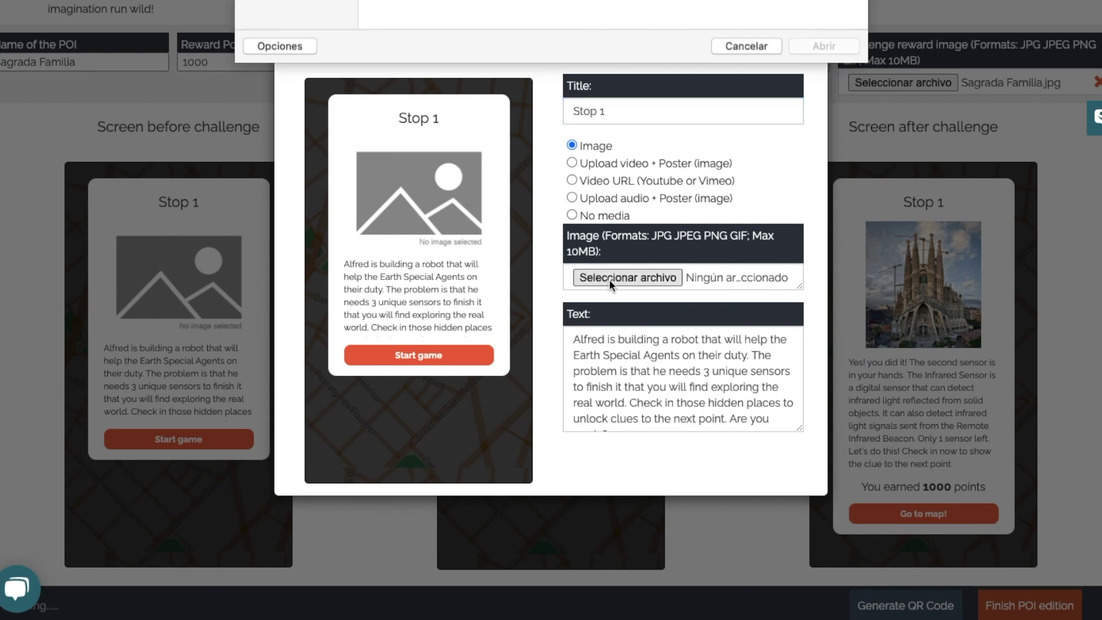
{"action": "left_click", "coordinate": [575, 67]}
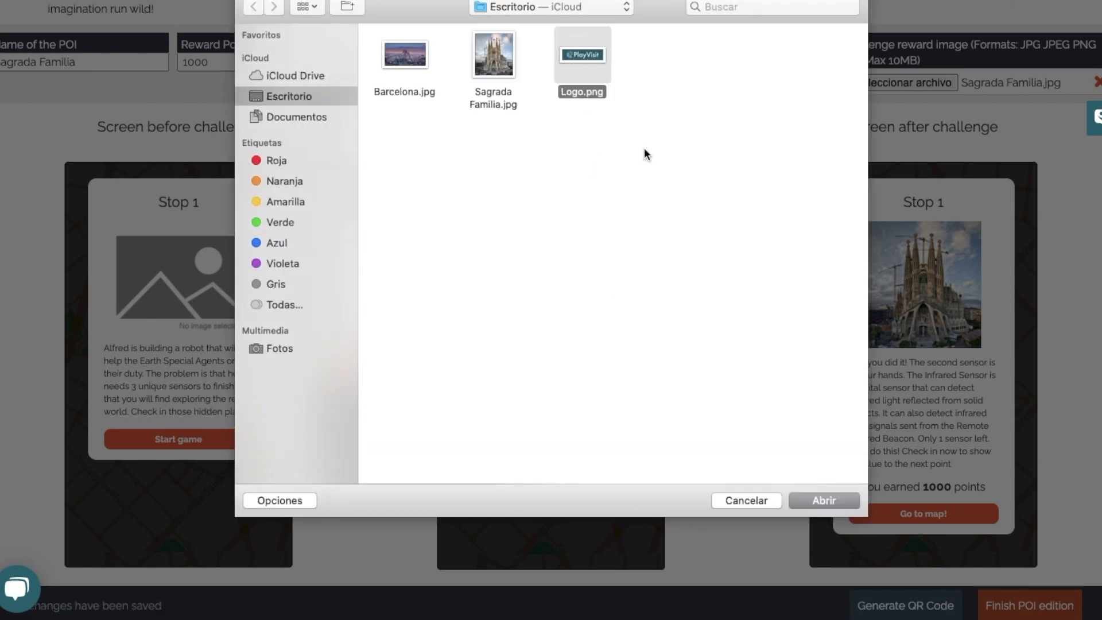
{"action": "left_click", "coordinate": [836, 495]}
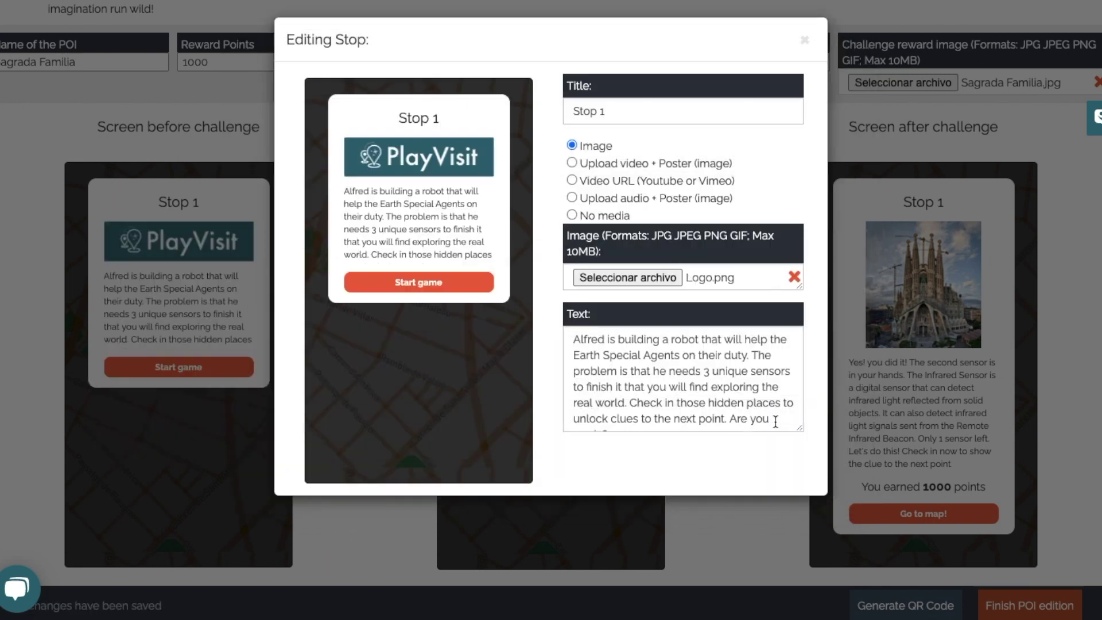
{"action": "left_click_drag", "start_coordinate": [776, 422], "coordinate": [566, 320]}
{"action": "left_click", "coordinate": [803, 42]}
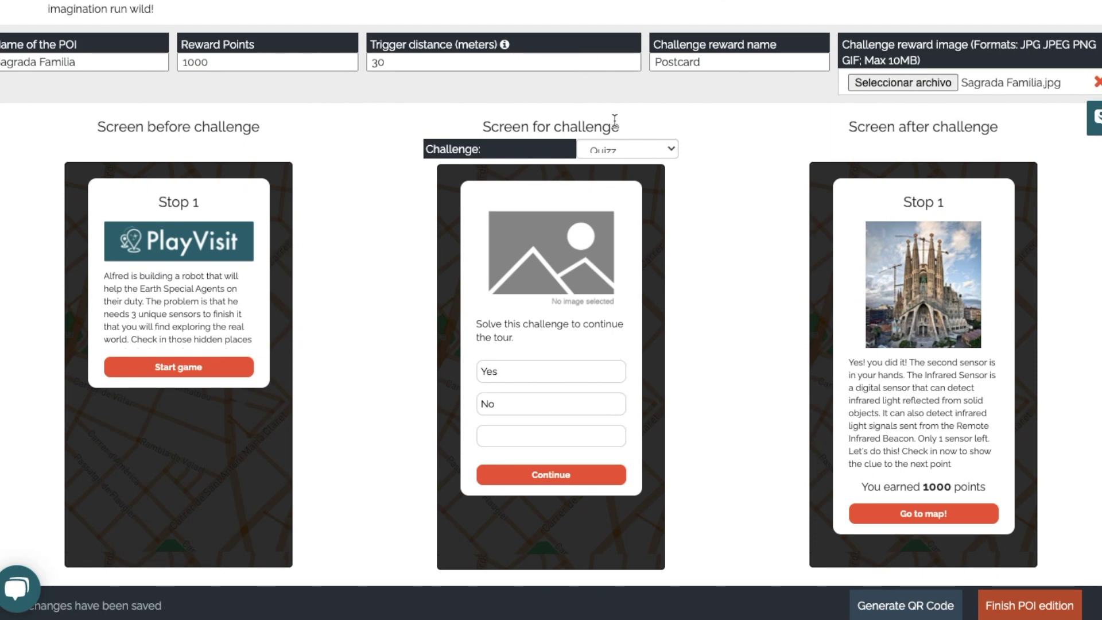
Step: Change the challenge type to Puzzle and upload Barcelona.jpg as the puzzle image
{"action": "left_click", "coordinate": [619, 148]}
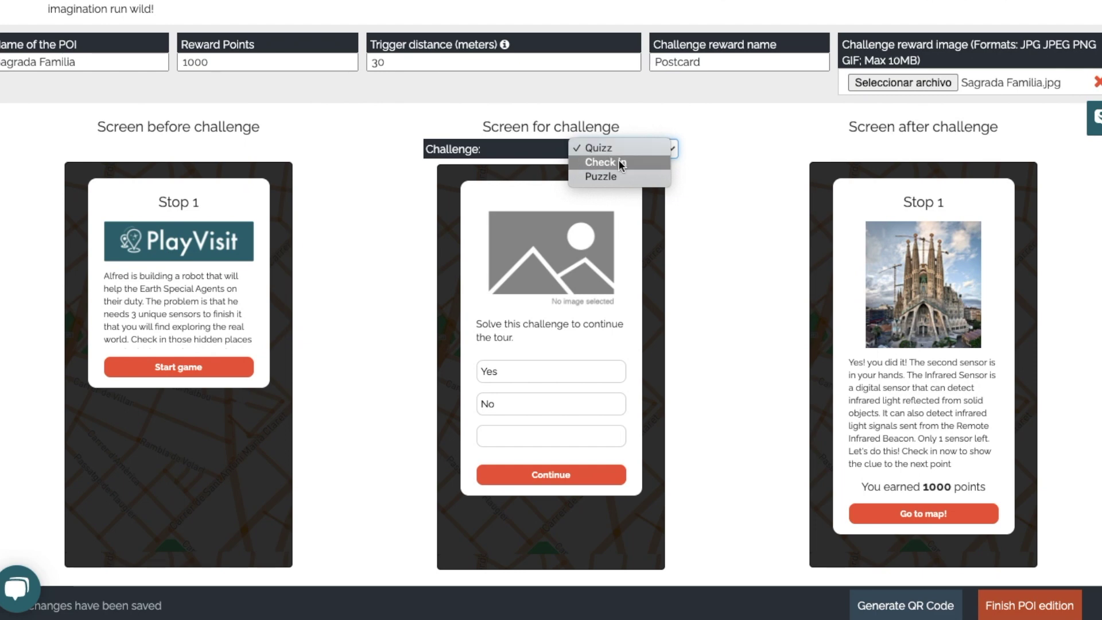
{"action": "left_click", "coordinate": [616, 176]}
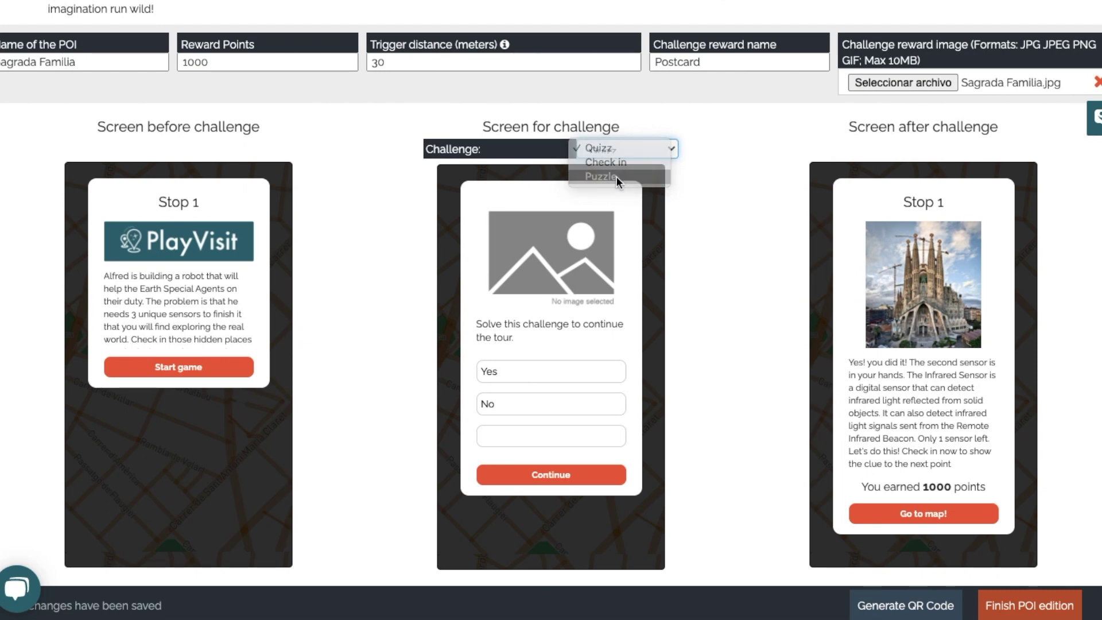
{"action": "left_click", "coordinate": [585, 289]}
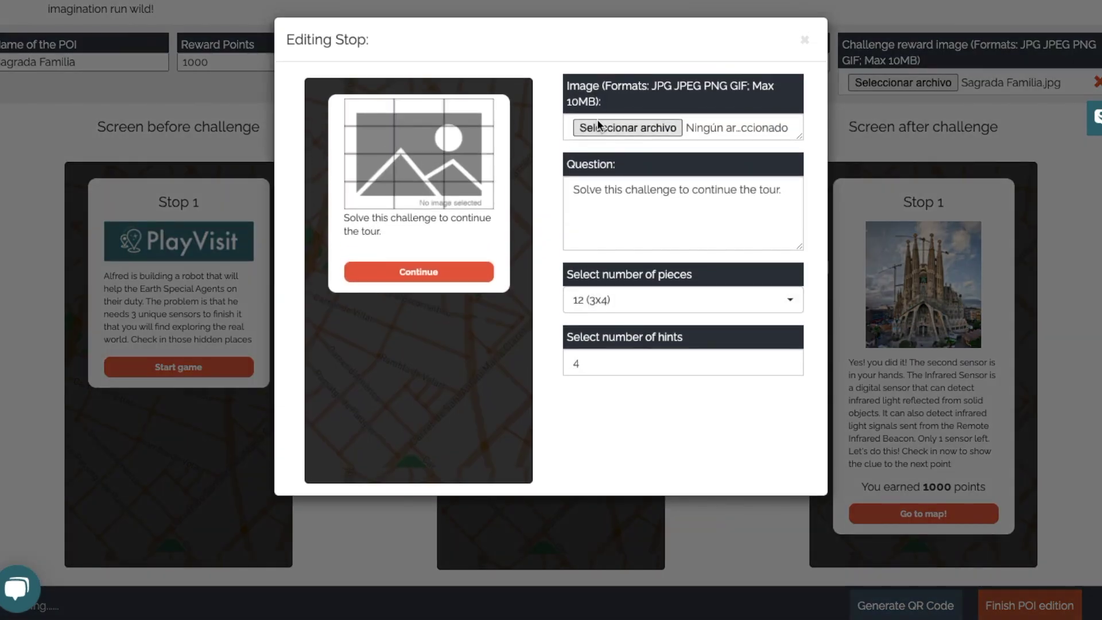
{"action": "left_click", "coordinate": [597, 123]}
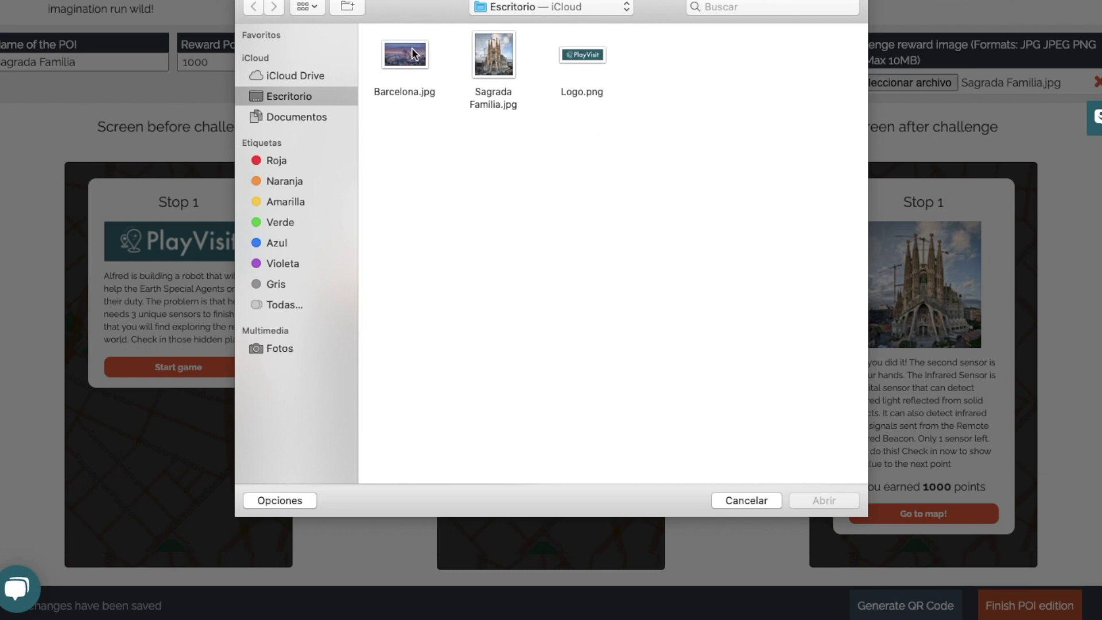
{"action": "left_click", "coordinate": [415, 54]}
{"action": "left_click", "coordinate": [825, 500]}
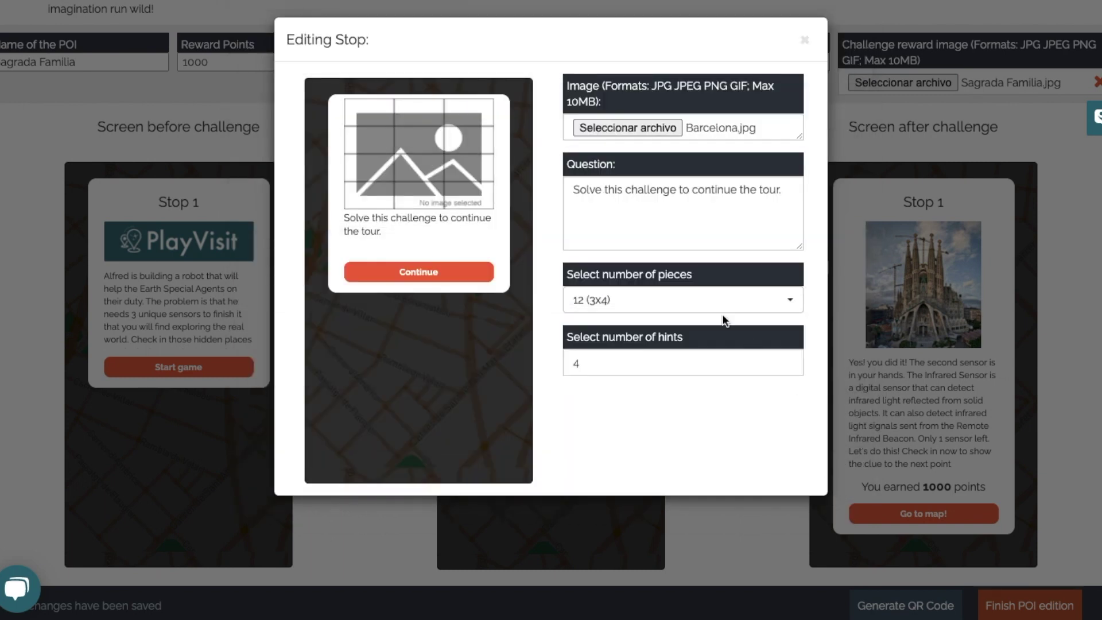
Step: Set the puzzle's number of pieces to 6 (3x2) and close the challenge editor
{"action": "left_click_drag", "start_coordinate": [566, 184], "coordinate": [793, 202]}
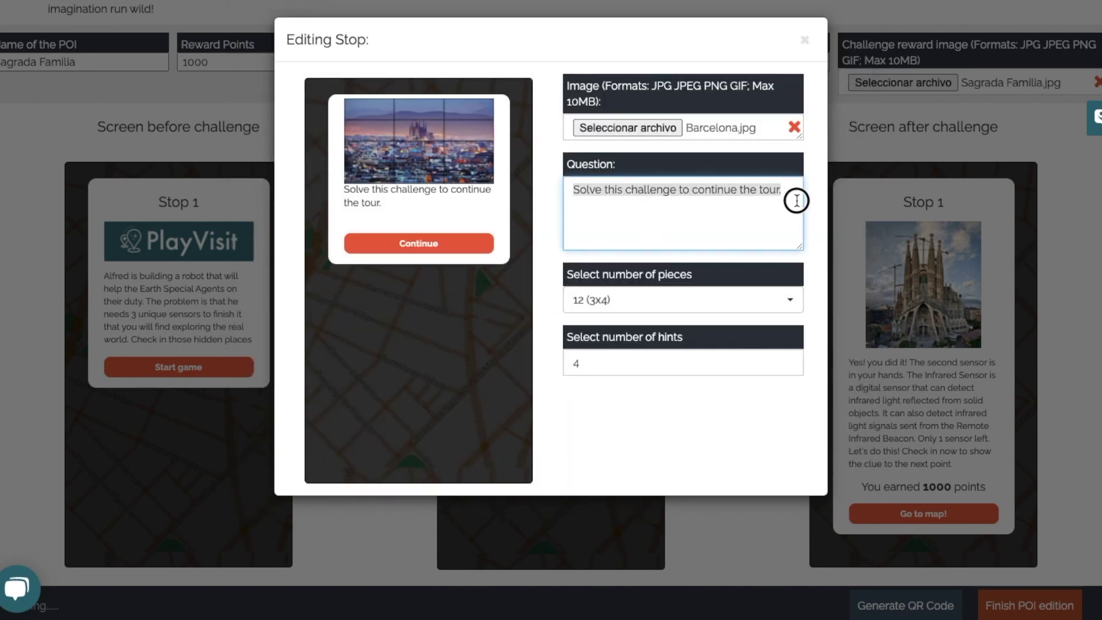
{"action": "left_click", "coordinate": [782, 218]}
{"action": "left_click", "coordinate": [756, 307]}
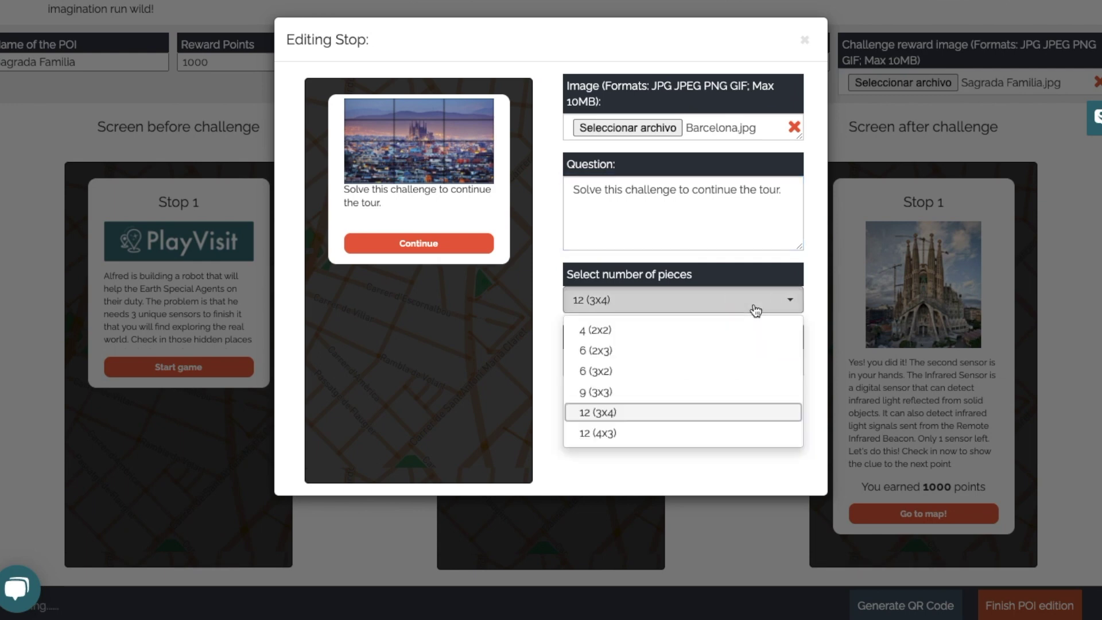
{"action": "left_click", "coordinate": [658, 434]}
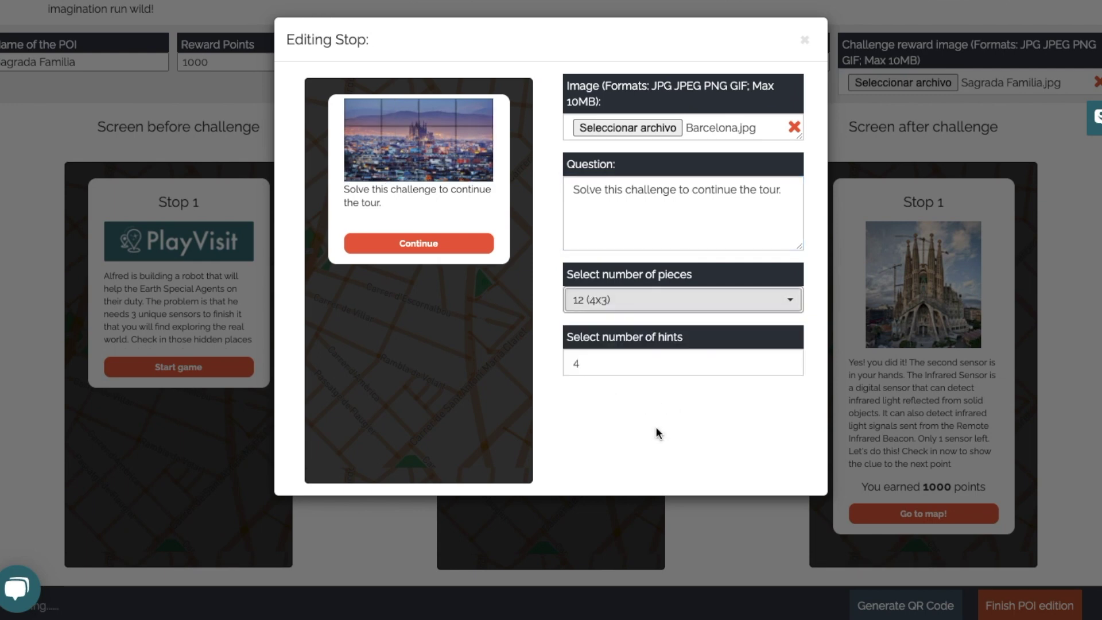
{"action": "left_click", "coordinate": [642, 299]}
{"action": "left_click", "coordinate": [610, 374]}
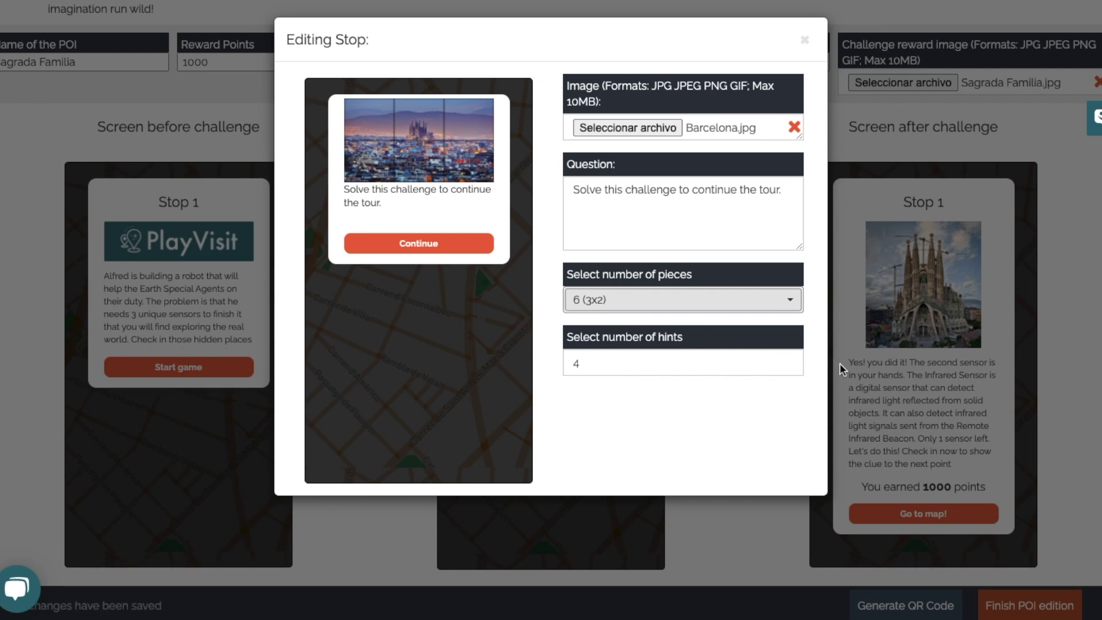
{"action": "left_click", "coordinate": [786, 365]}
{"action": "left_click", "coordinate": [788, 359]}
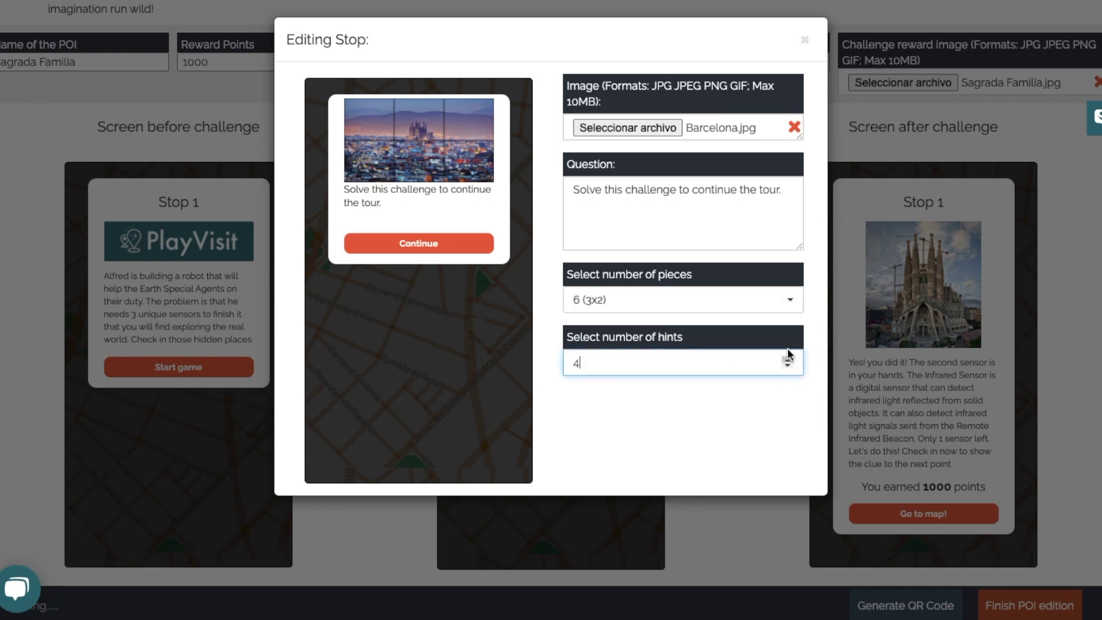
{"action": "left_click", "coordinate": [804, 40]}
Step: Switch the challenge type to Quizz and open the quiz's question and answers for editing
{"action": "left_click", "coordinate": [652, 148]}
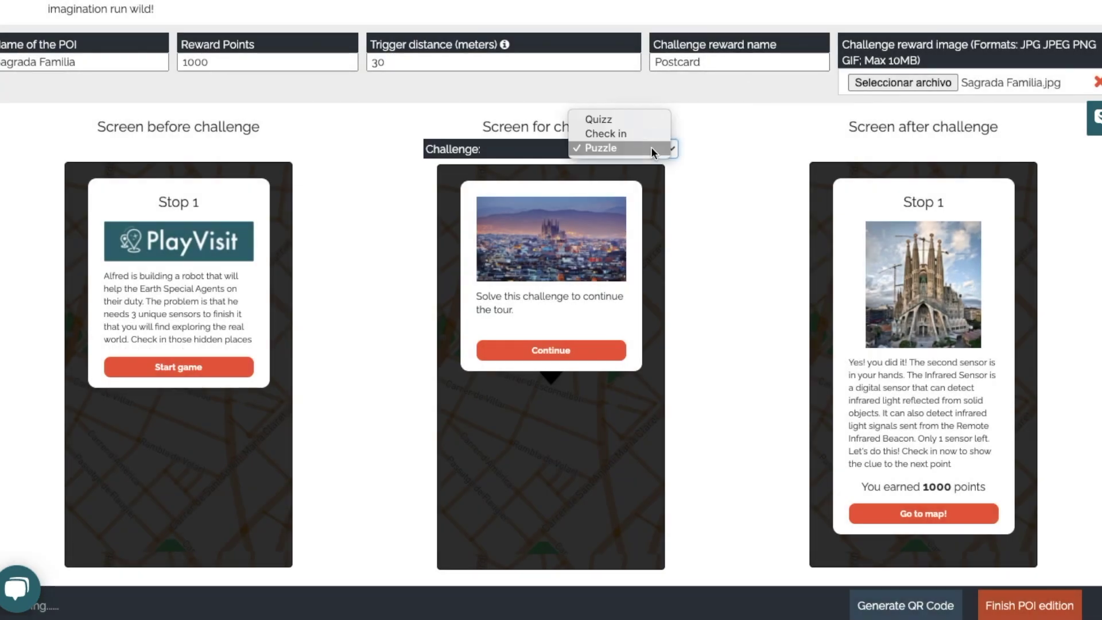
{"action": "left_click", "coordinate": [630, 120]}
{"action": "left_click", "coordinate": [611, 230]}
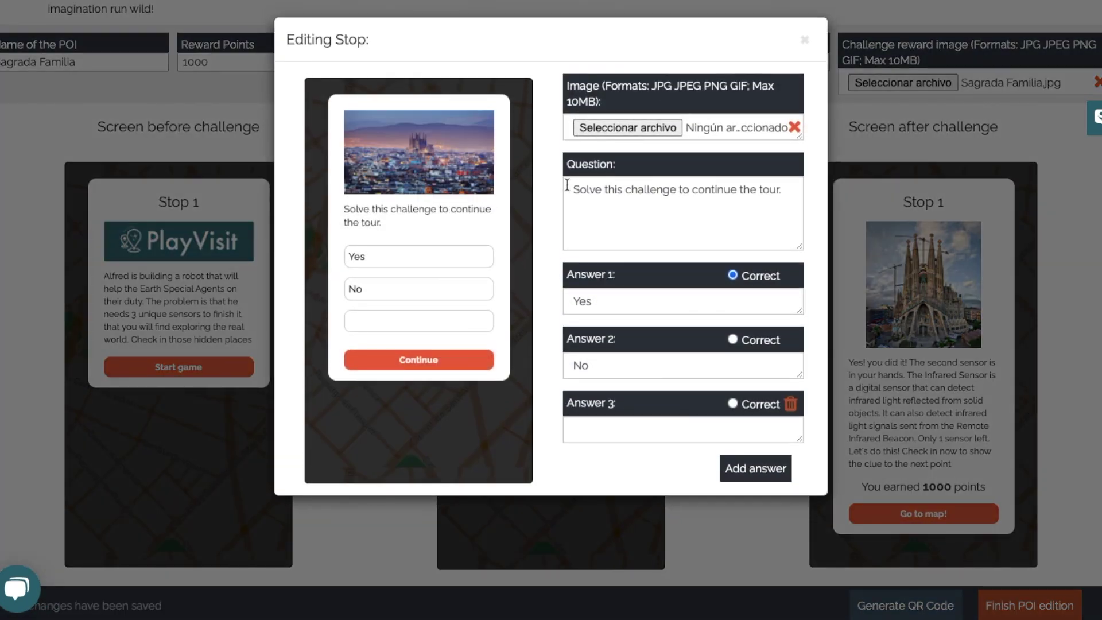
{"action": "left_click_drag", "start_coordinate": [569, 190], "coordinate": [795, 188]}
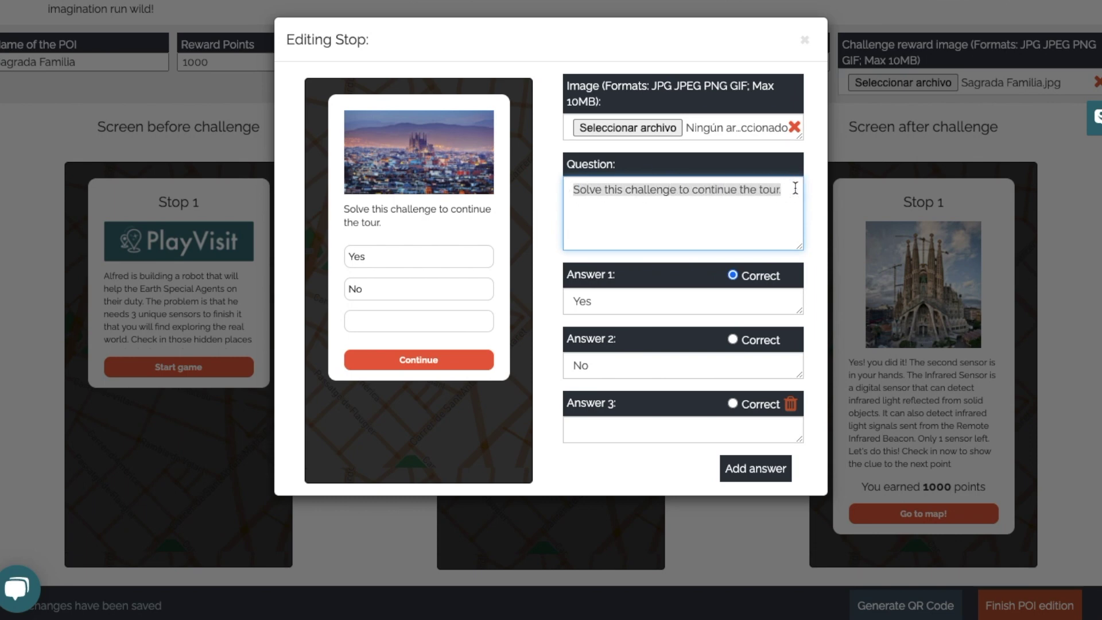
{"action": "left_click", "coordinate": [773, 235]}
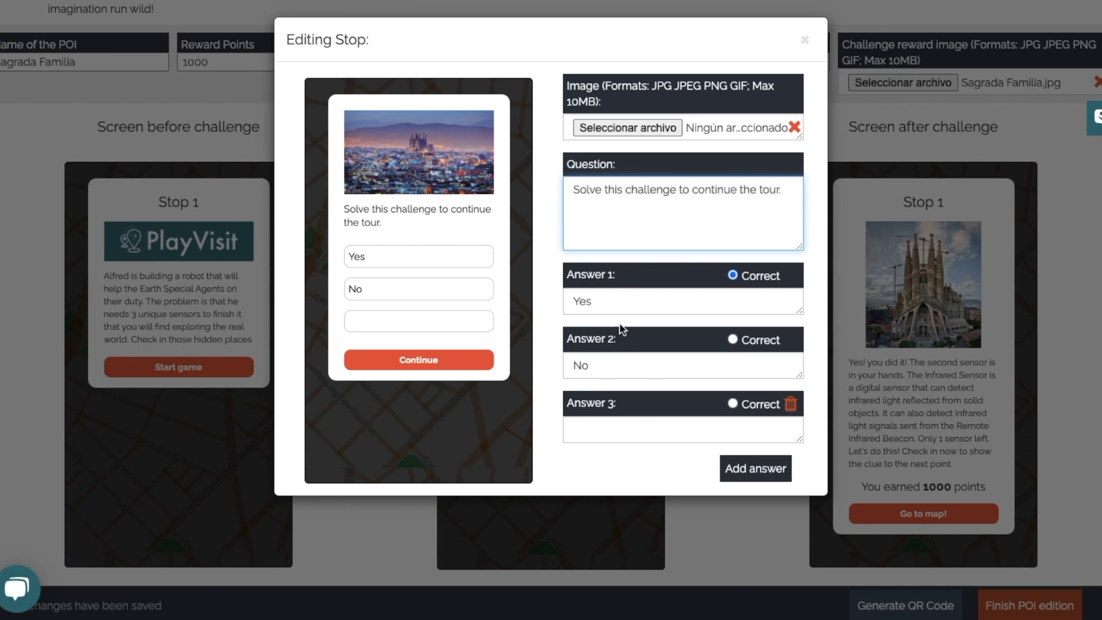
Step: Add two blank answers to the quiz and delete Answers 5, 4 and 3
{"action": "left_click", "coordinate": [769, 467]}
{"action": "left_click", "coordinate": [766, 532]}
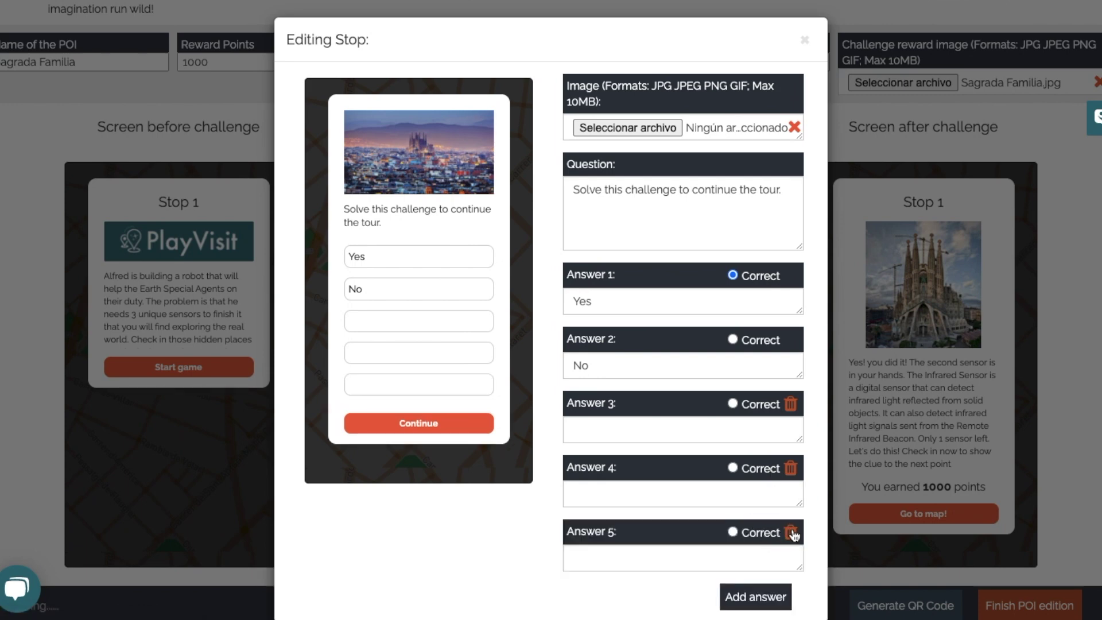
{"action": "left_click", "coordinate": [791, 533]}
{"action": "left_click", "coordinate": [792, 468]}
{"action": "left_click", "coordinate": [791, 405]}
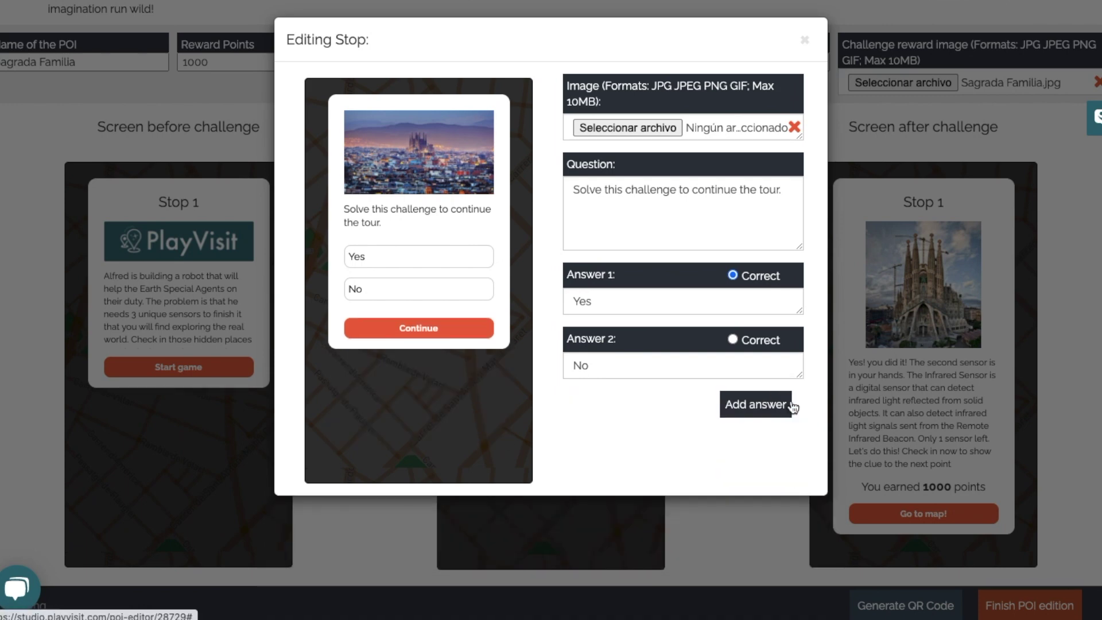
Step: Try Answer 2 as the correct quiz answer, set Answer 1 (Yes) as correct instead, and close the quiz editor
{"action": "left_click", "coordinate": [732, 340]}
{"action": "left_click", "coordinate": [734, 275]}
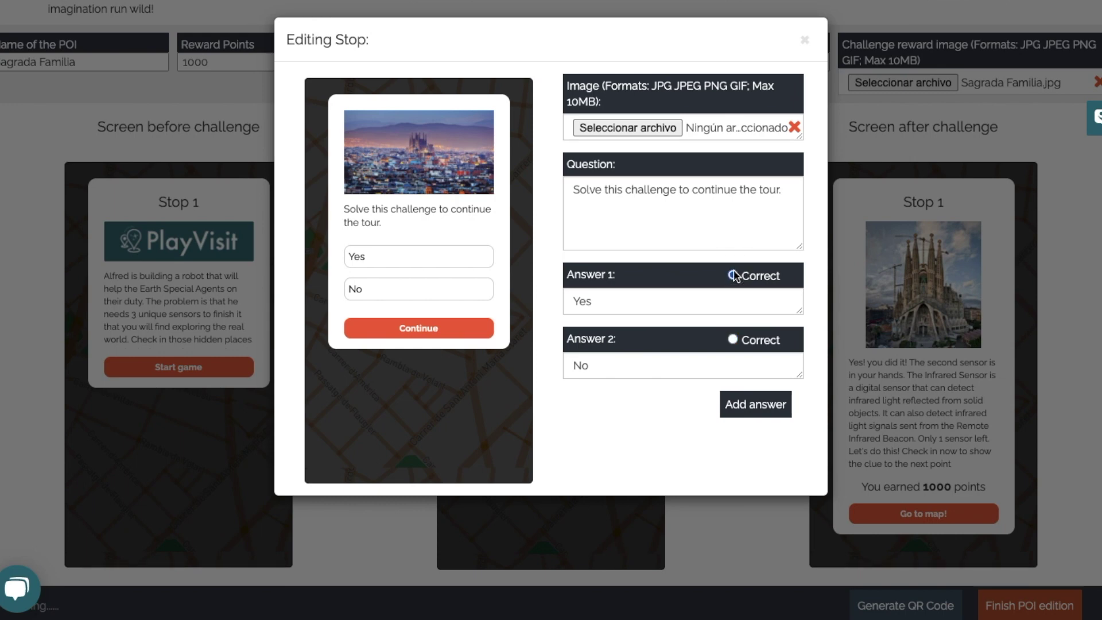
{"action": "left_click", "coordinate": [805, 41]}
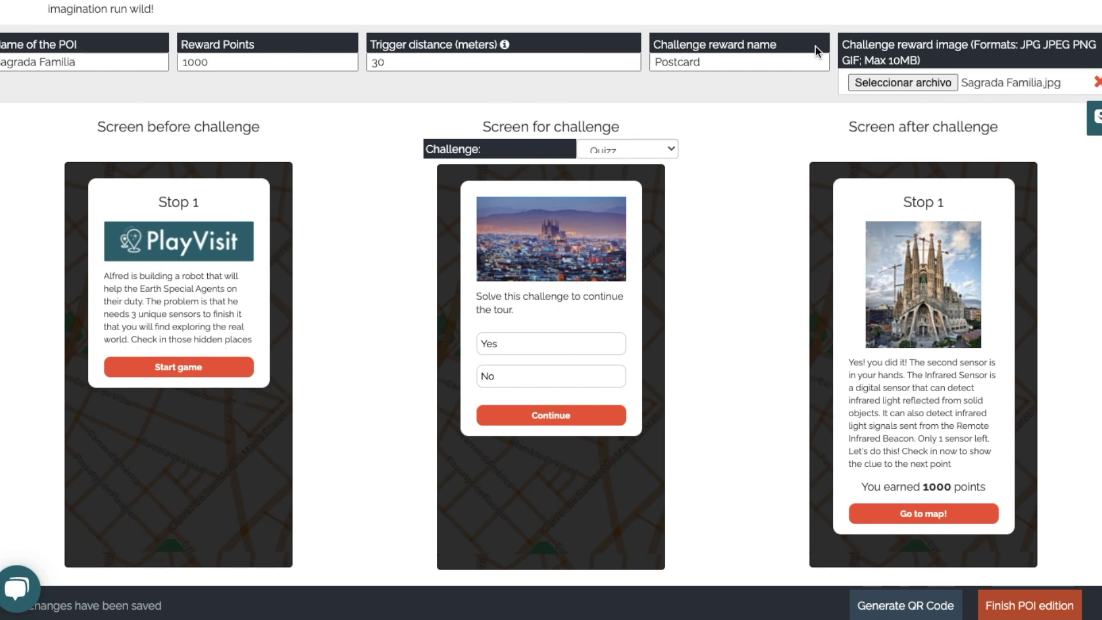
Step: Check the title and text of the screen after the challenge without changing them, and finish editing the Sagrada Familia stop
{"action": "left_click", "coordinate": [911, 219]}
{"action": "left_click", "coordinate": [621, 112]}
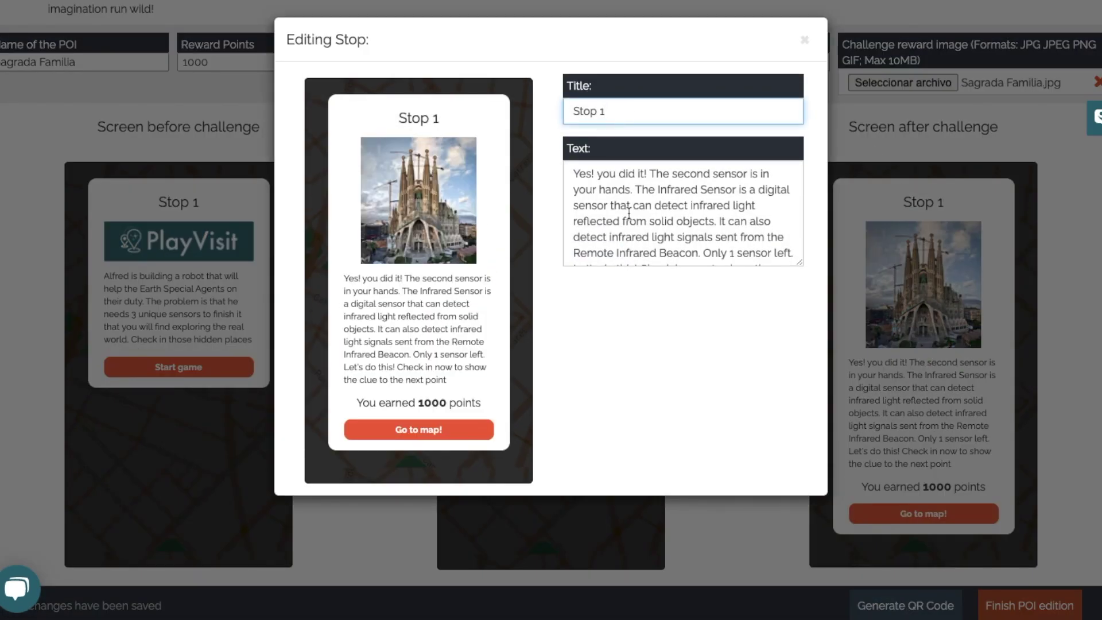
{"action": "left_click", "coordinate": [638, 227]}
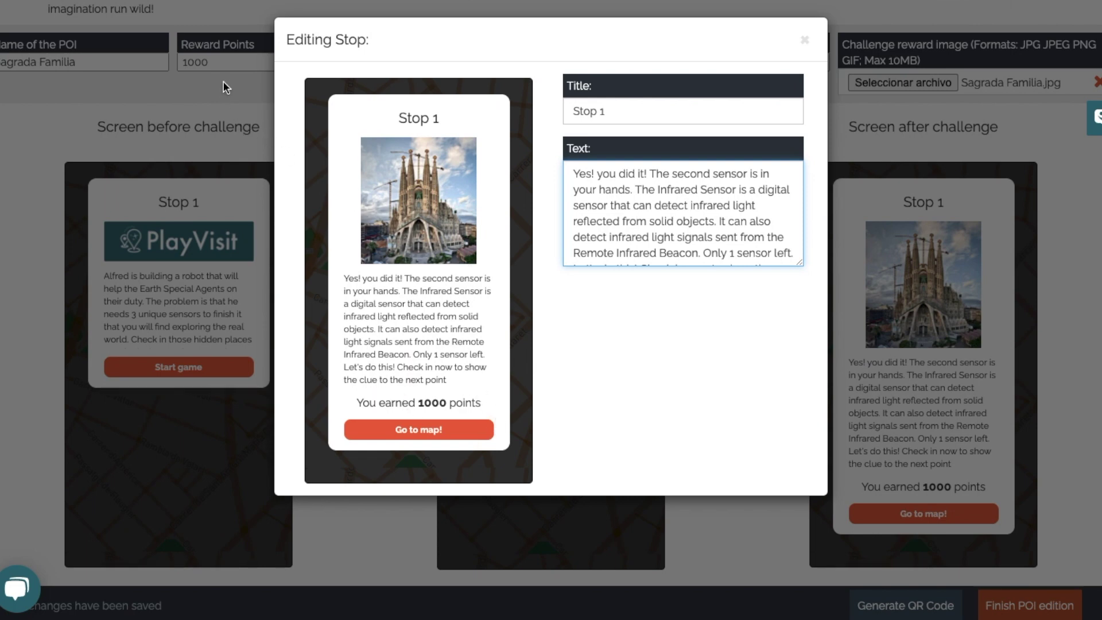
{"action": "left_click", "coordinate": [594, 384]}
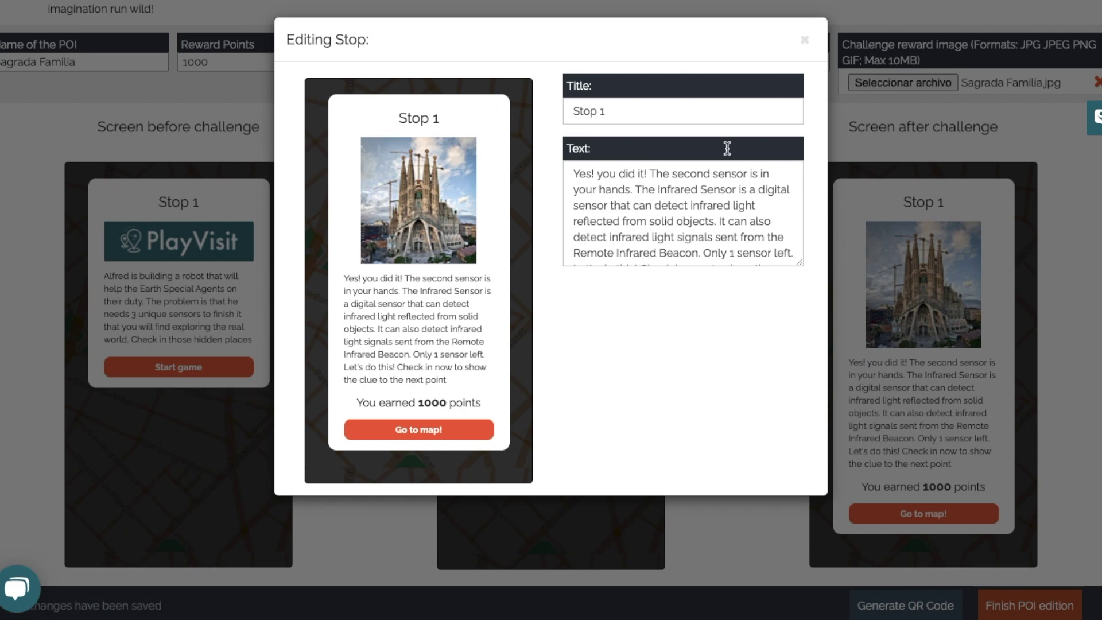
{"action": "left_click", "coordinate": [806, 43]}
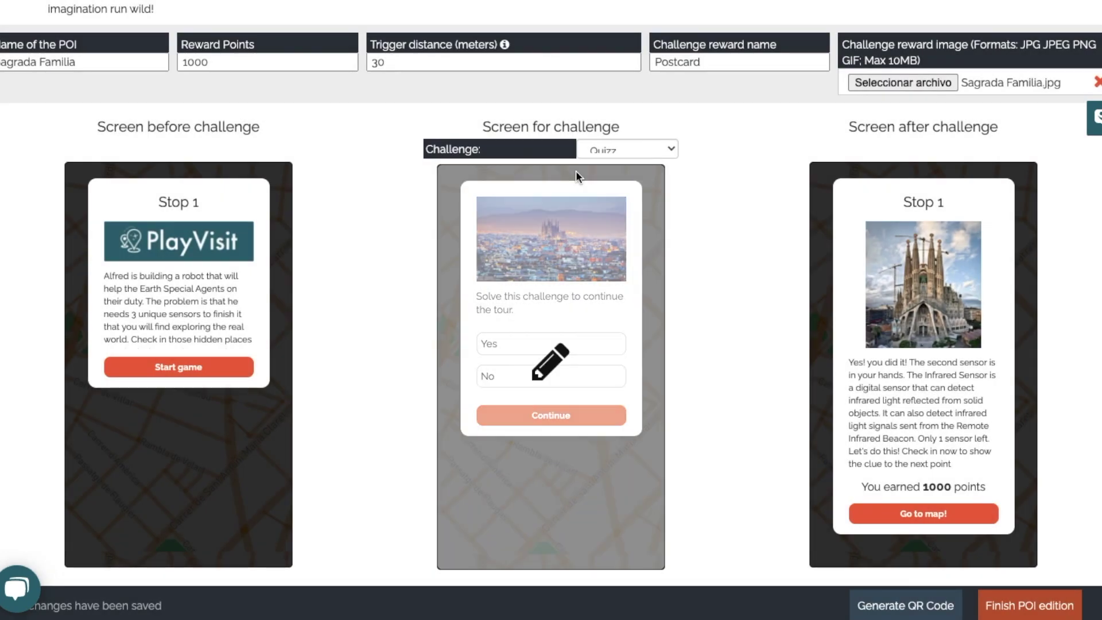
{"action": "left_click", "coordinate": [1028, 608]}
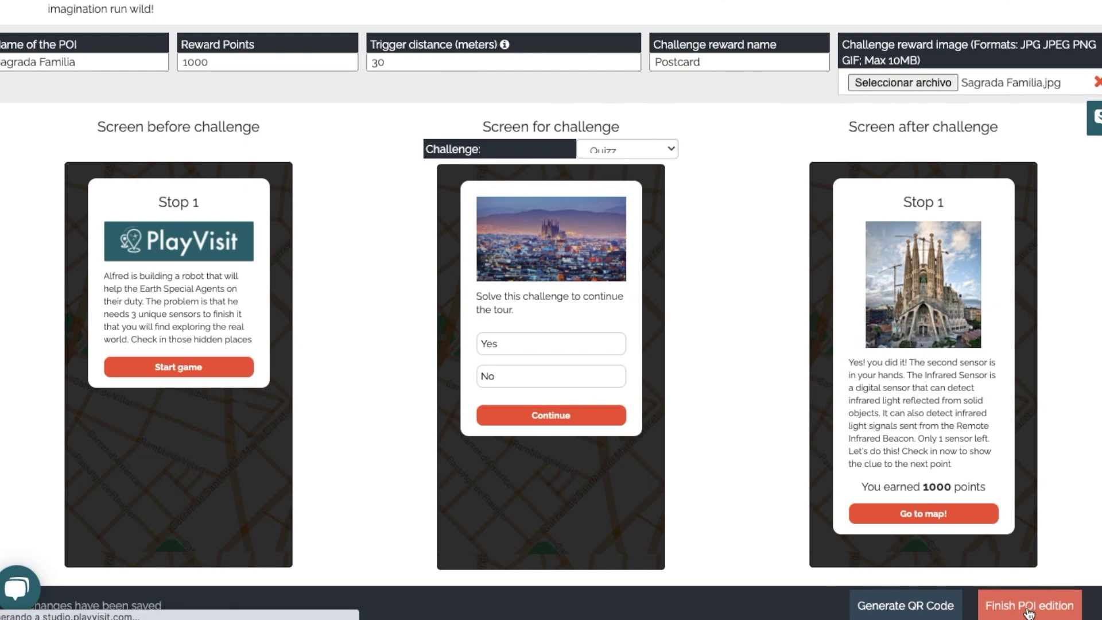
{"action": "scroll", "coordinate": [998, 519], "scroll_direction": "down", "scroll_amount": 1}
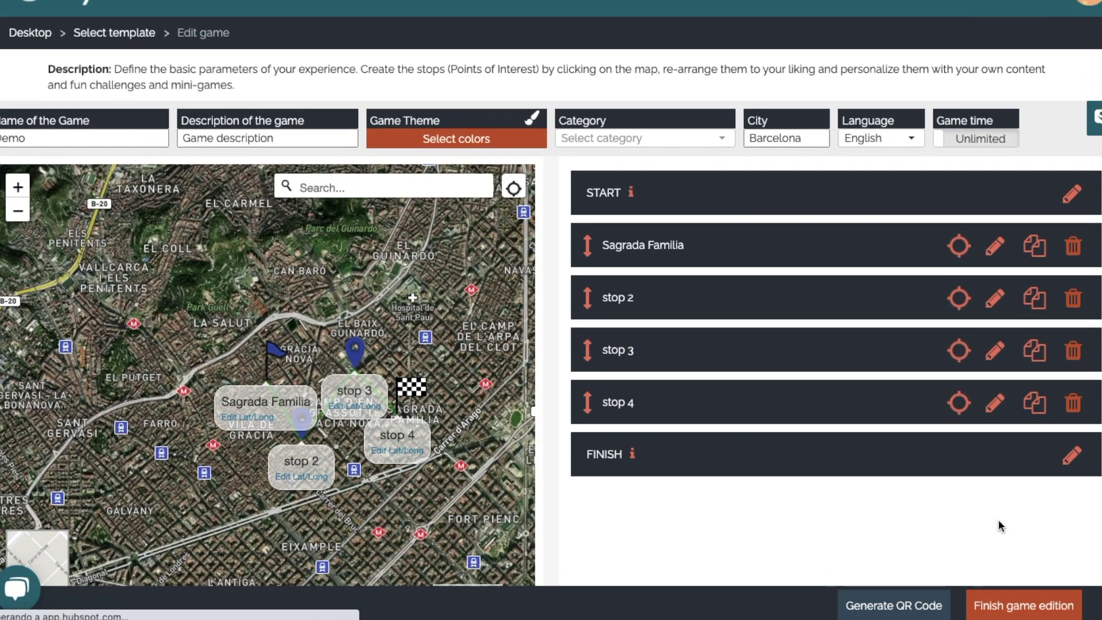